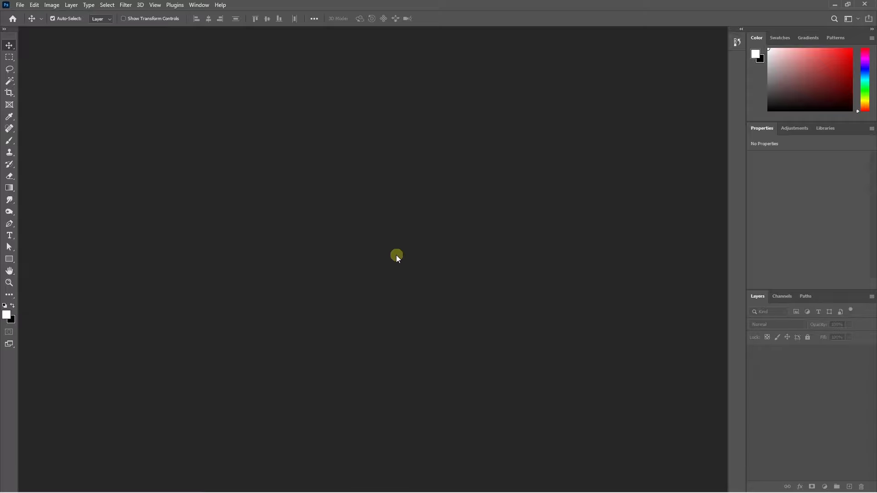
Step: Create a new document 12 inches wide and 18 inches high at 300 pixels/inch
left_click(20, 5)
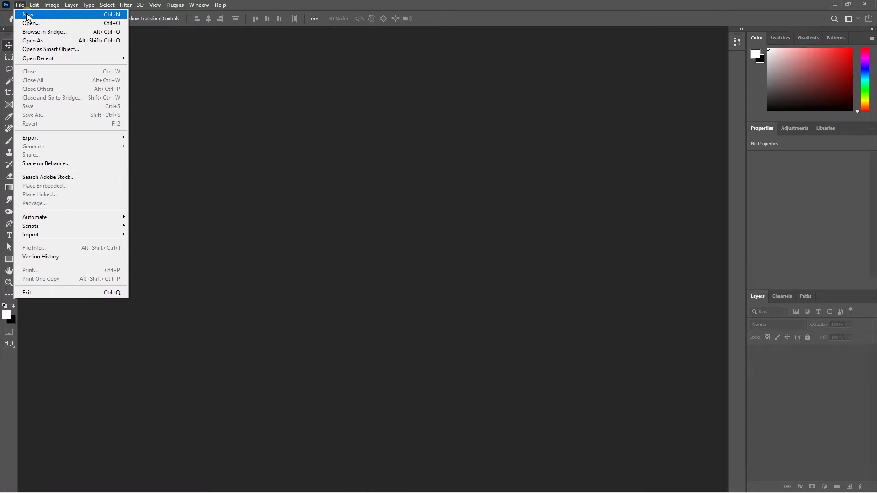
left_click(31, 15)
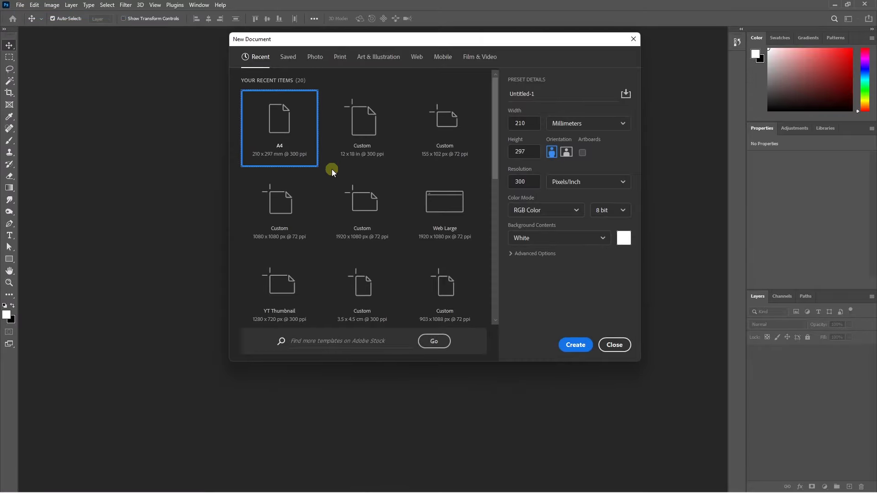
left_click(565, 128)
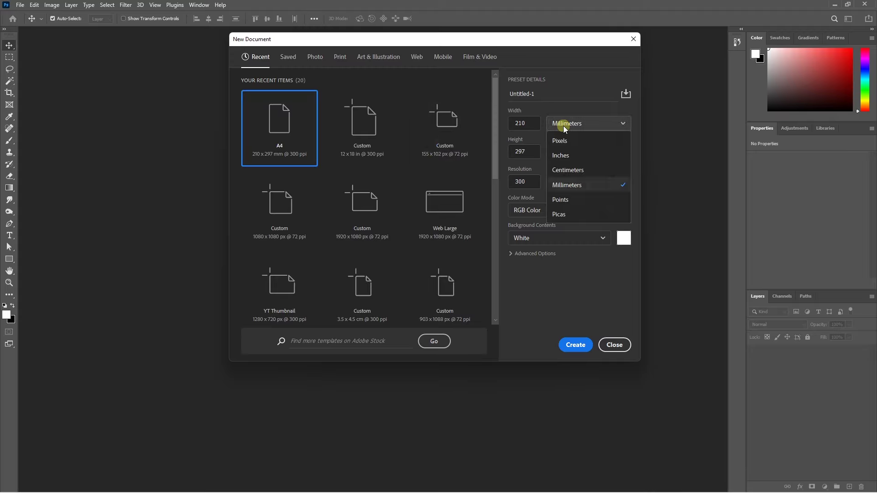
left_click(561, 156)
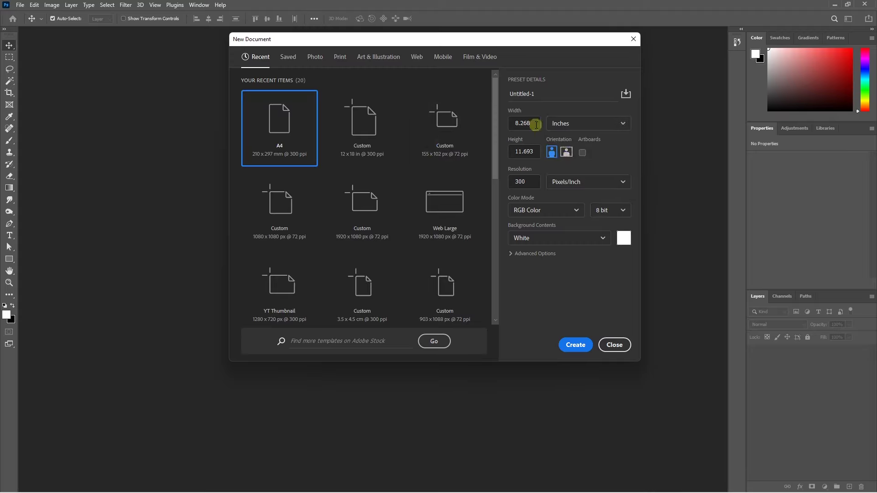
left_click_drag(535, 123, 511, 124)
key("Tab")
key("Tab")
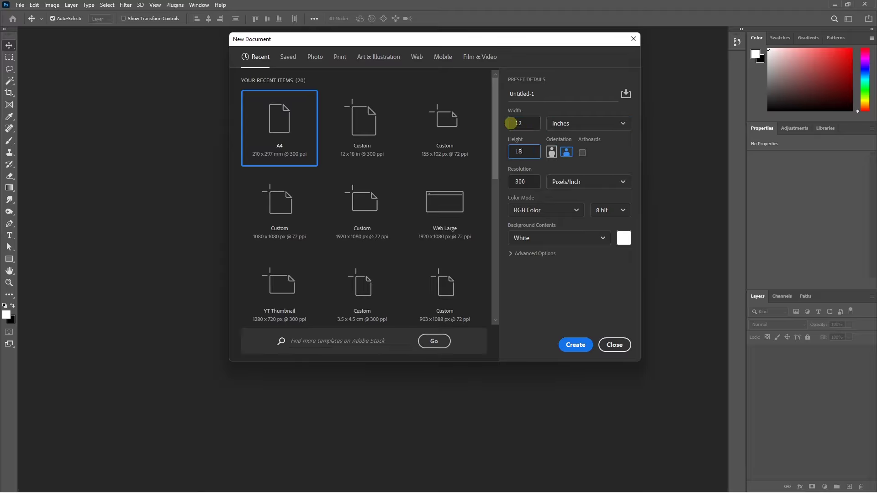
key("Return")
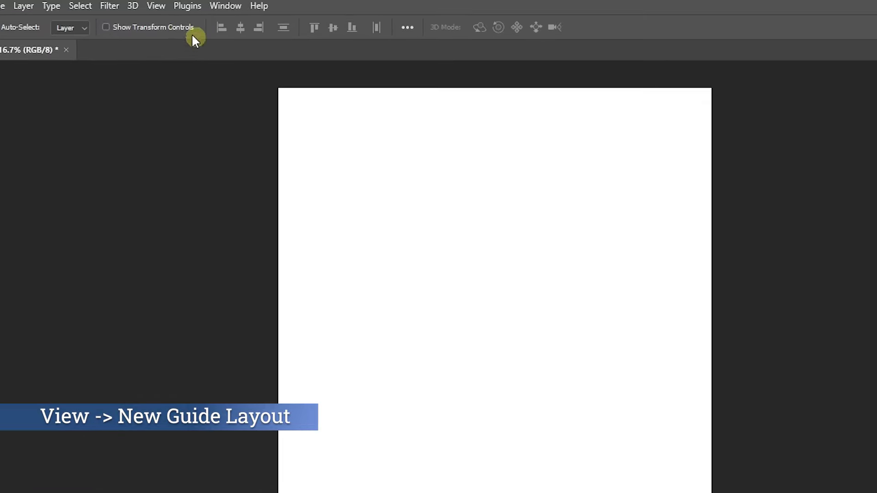
Step: Open the New Guide Layout settings for the canvas
left_click(155, 6)
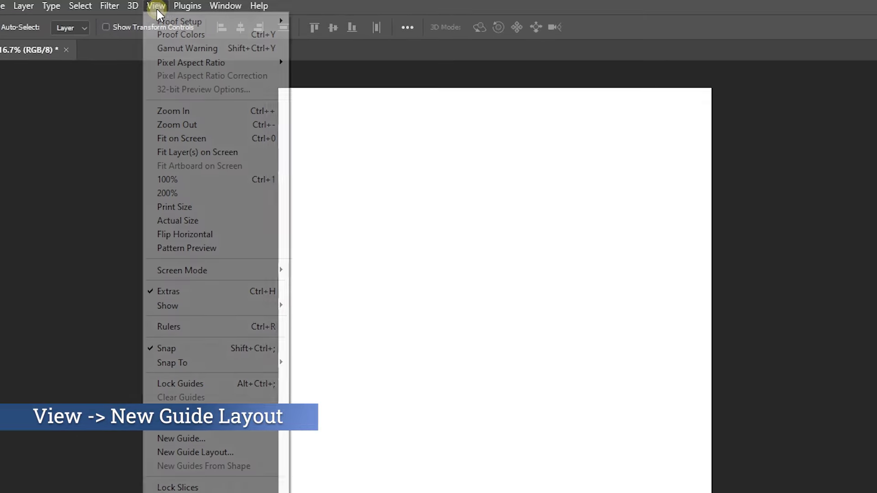
left_click(201, 452)
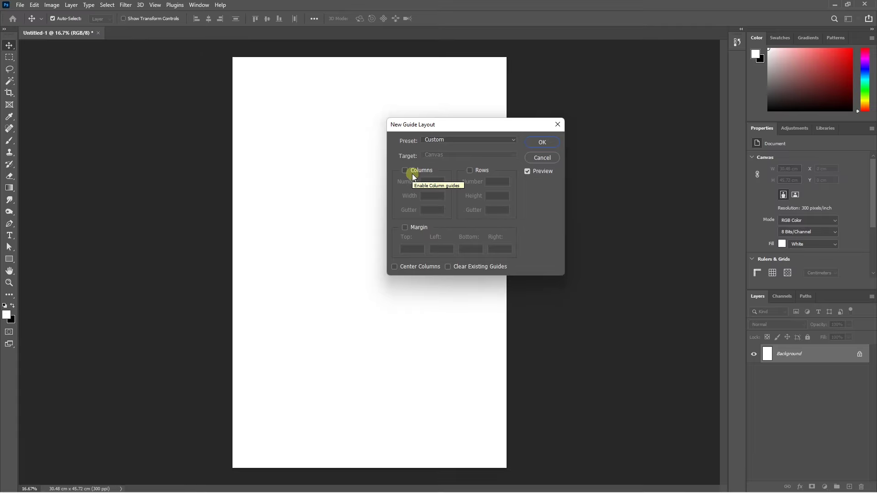
Step: Preview column and row guides on the canvas and switch both options off again
left_click(560, 268)
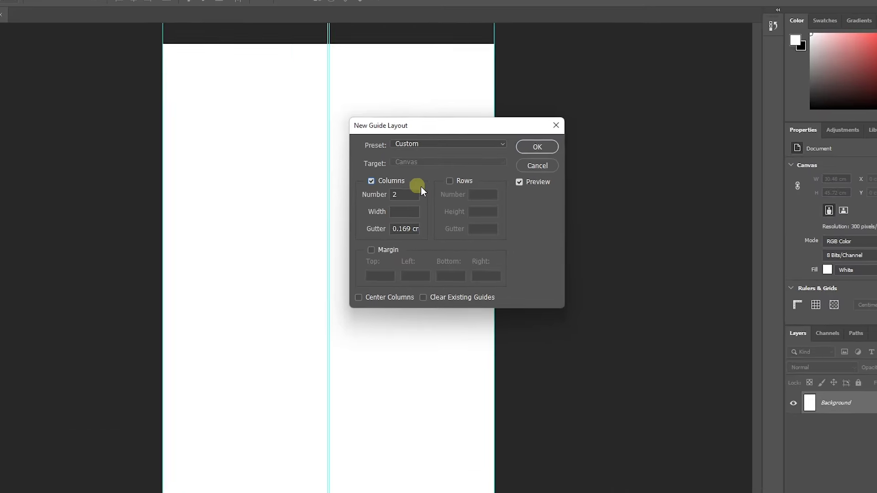
left_click(450, 182)
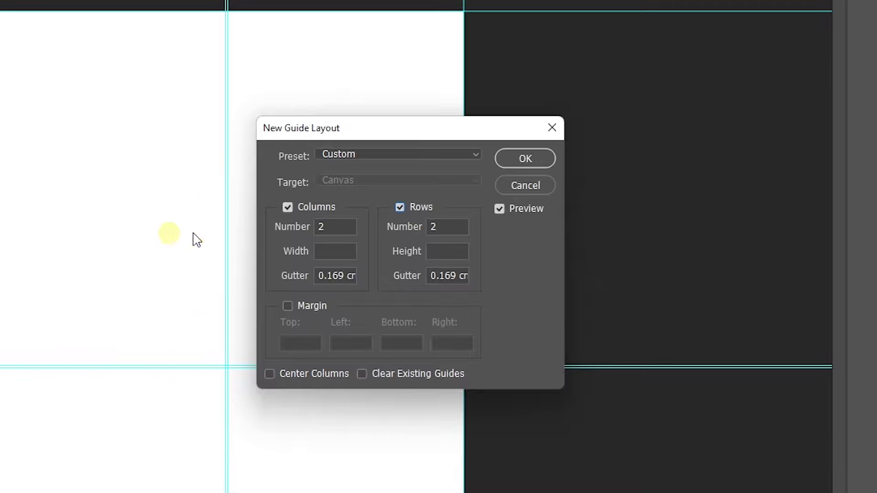
left_click(288, 208)
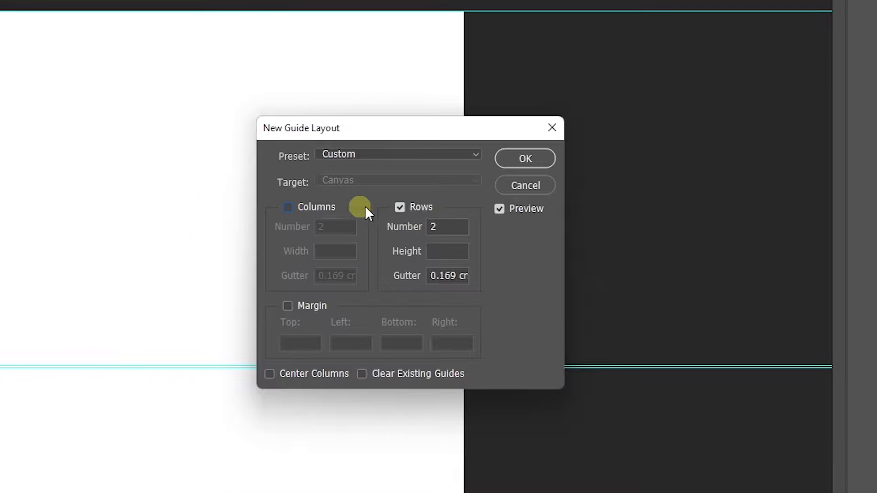
left_click(400, 207)
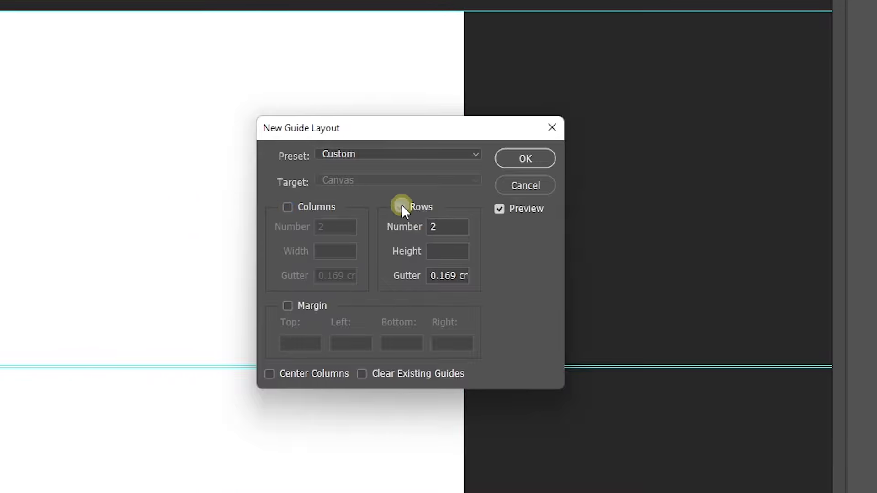
Step: Add margin guides set to 2 cm at the top, left, bottom and right of the canvas
left_click(287, 307)
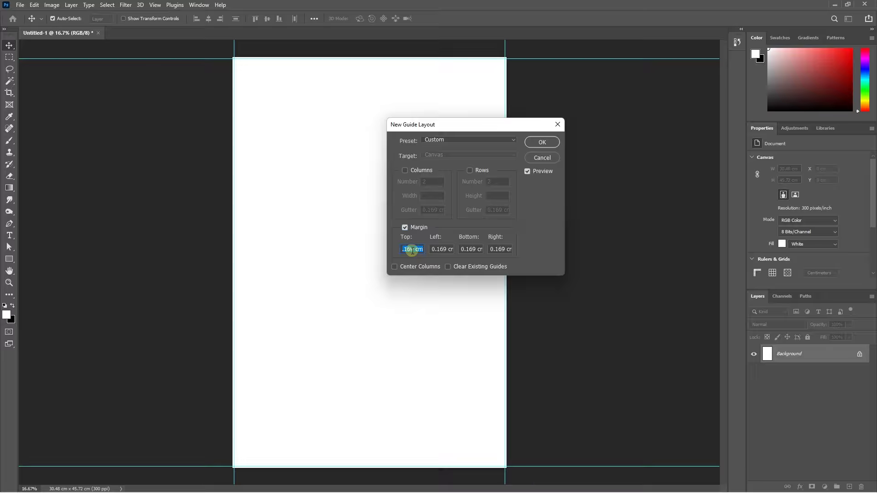
type("2")
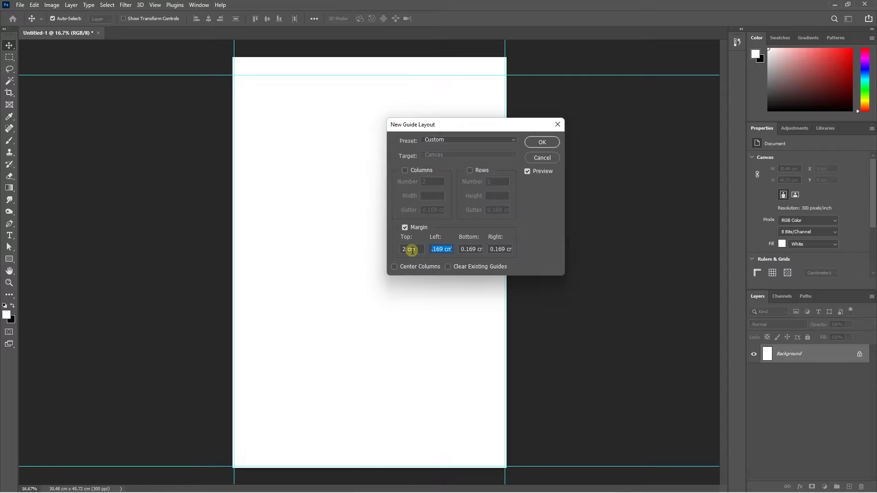
type("2")
key("Tab")
type("22")
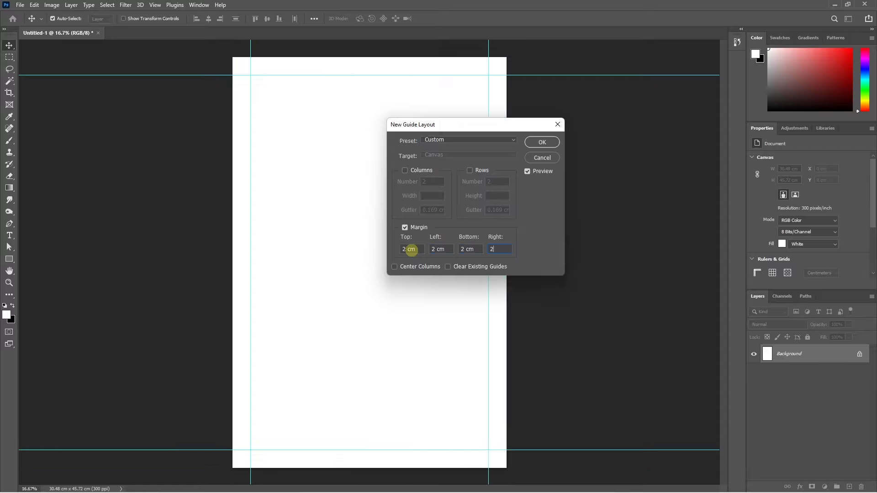
left_click(542, 142)
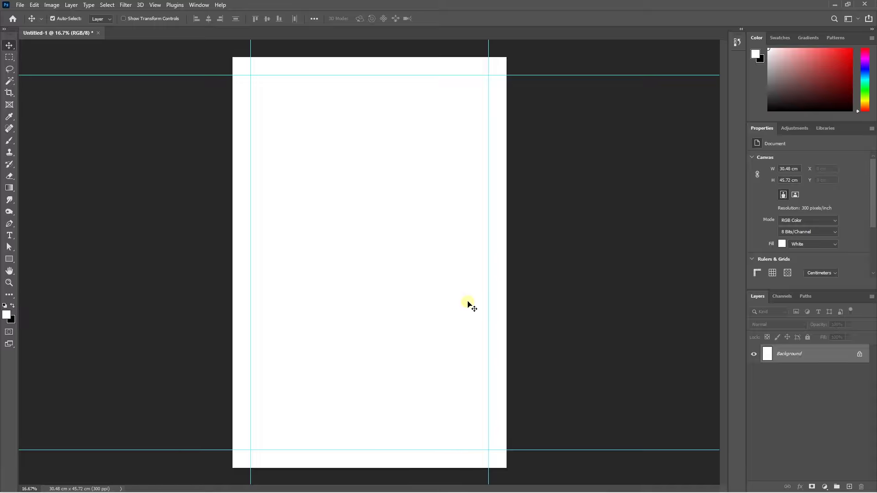
Step: Try moving the right margin guide outside the canvas, and lock all the guides
left_click_drag(488, 309, 512, 313)
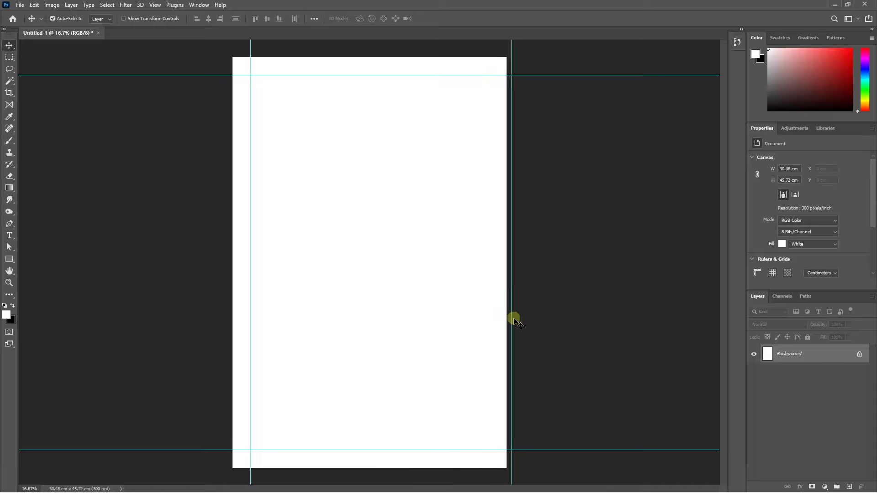
left_click(155, 4)
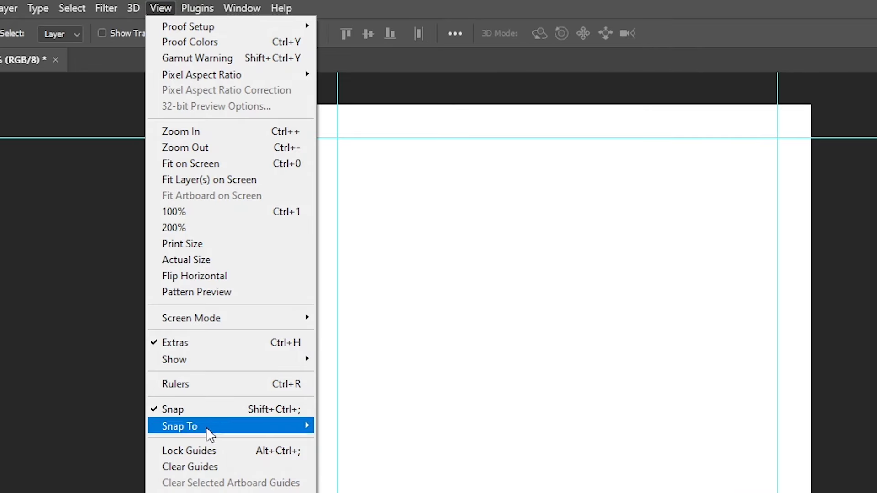
left_click(201, 451)
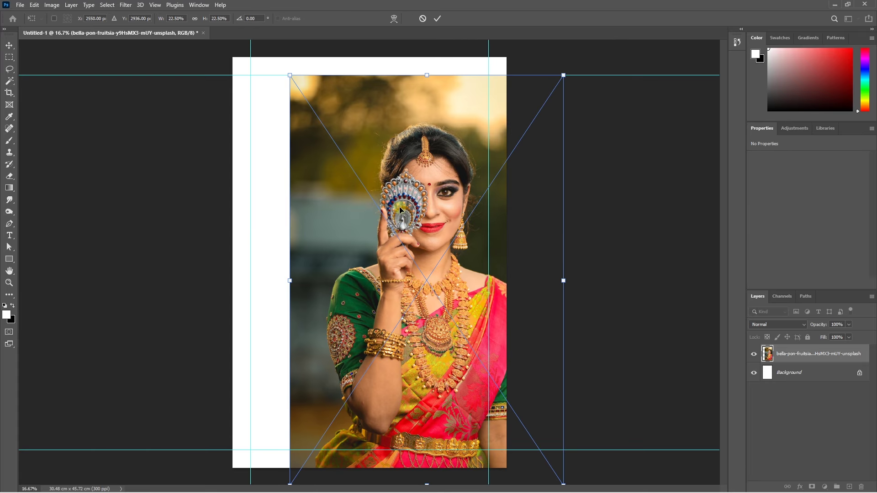
Step: Align the placed portrait with the canvas and scale it about its centre to 20.53% to fit between the top and bottom guides
left_click_drag(393, 206, 336, 188)
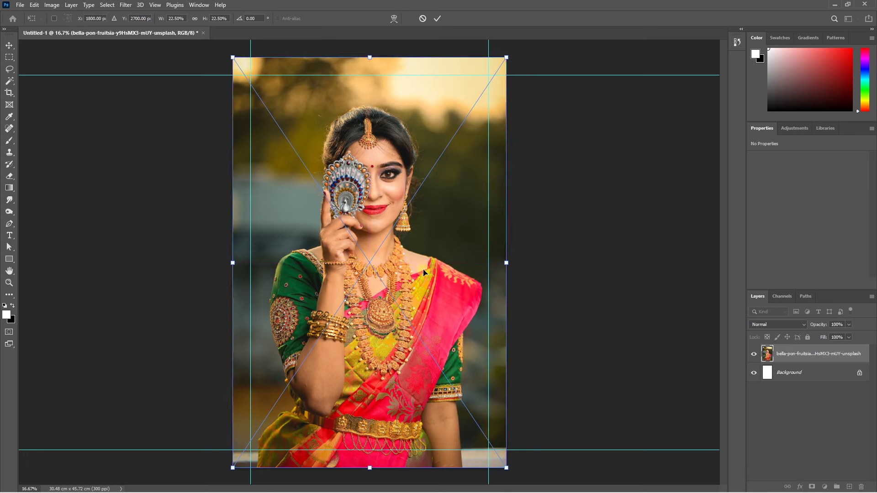
key("Return")
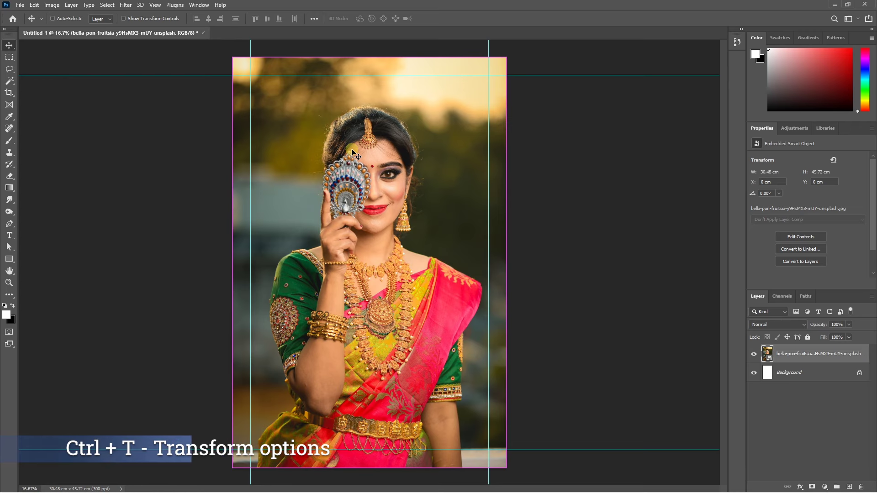
key("ctrl+t")
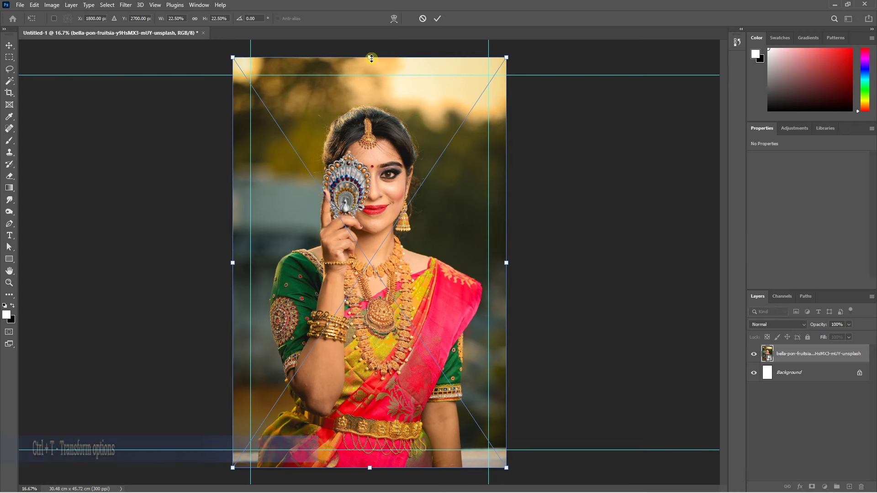
left_click_drag(371, 58, 374, 79)
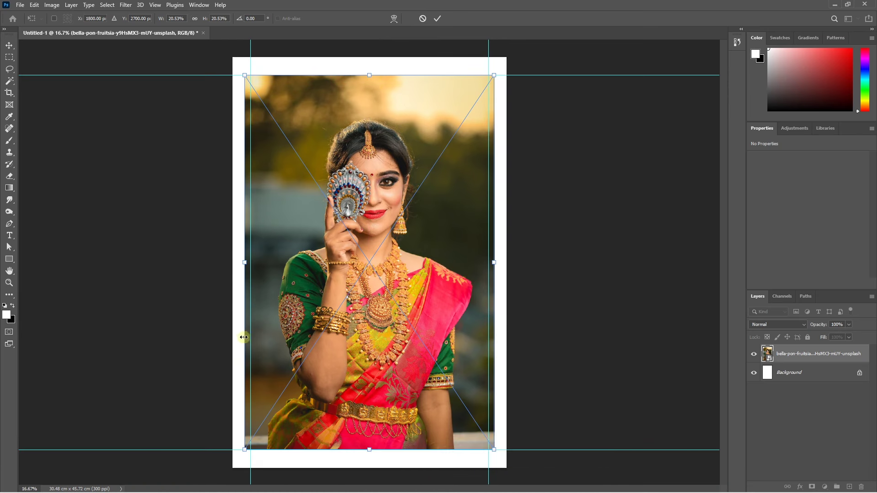
key("Return")
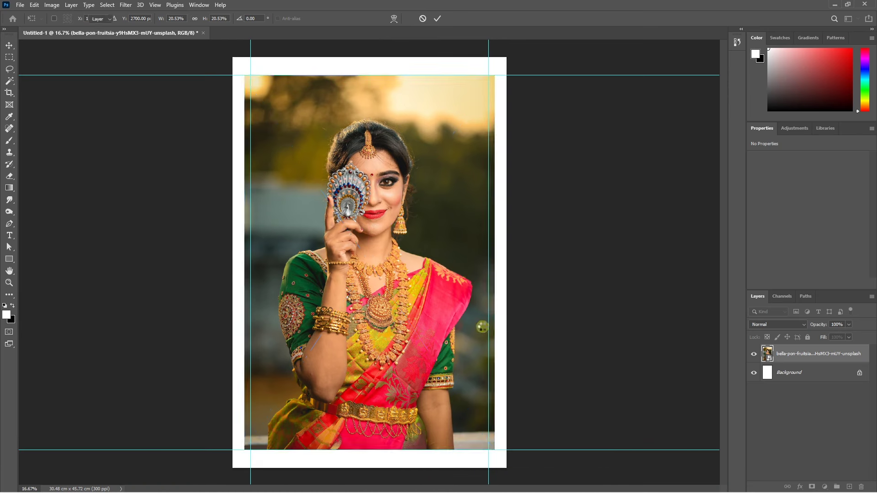
Step: Add a layer mask to the portrait and fill the strips outside the left and right margin guides with black to hide them
left_click(812, 487)
key("m")
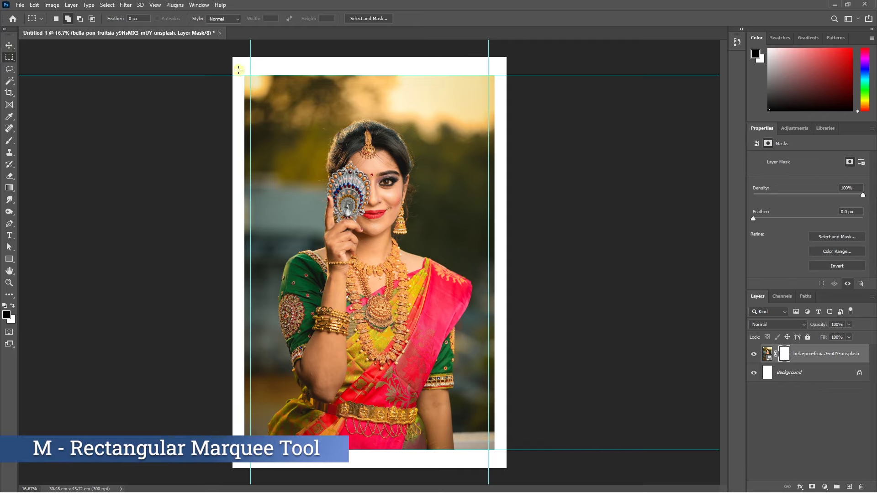
left_click_drag(239, 71, 251, 461)
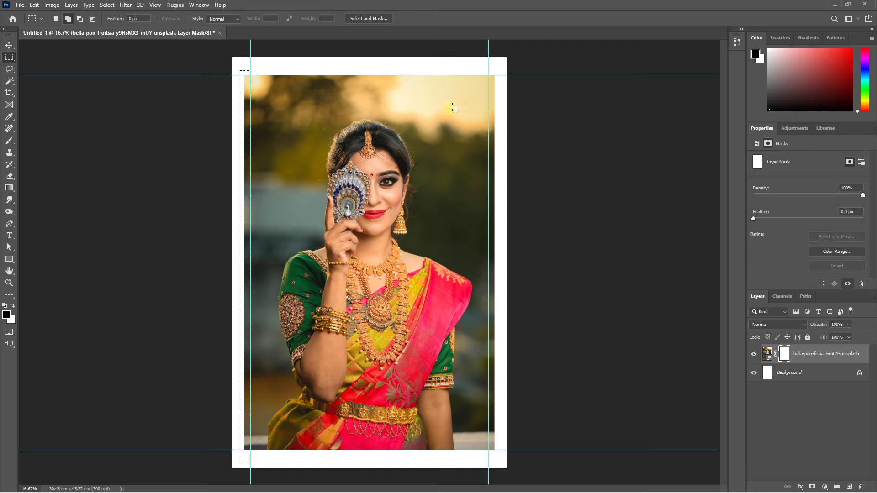
left_click_drag(503, 71, 489, 459)
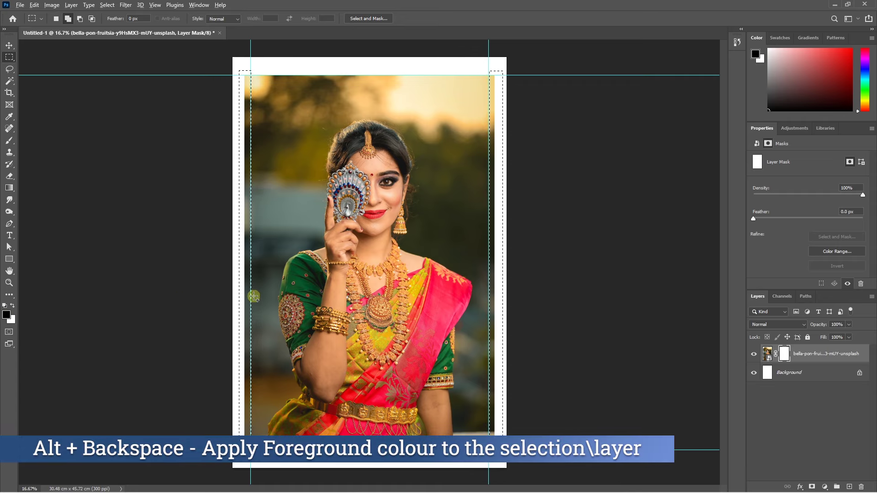
key("alt+BackSpace")
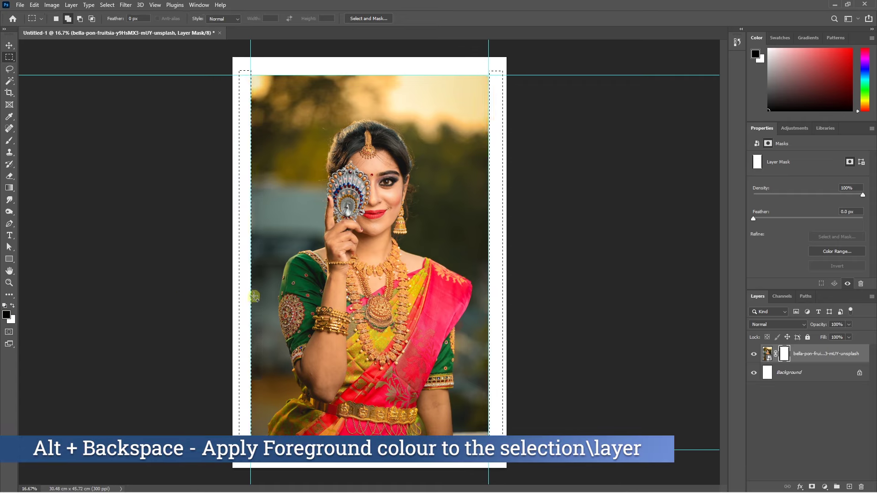
key("ctrl+d")
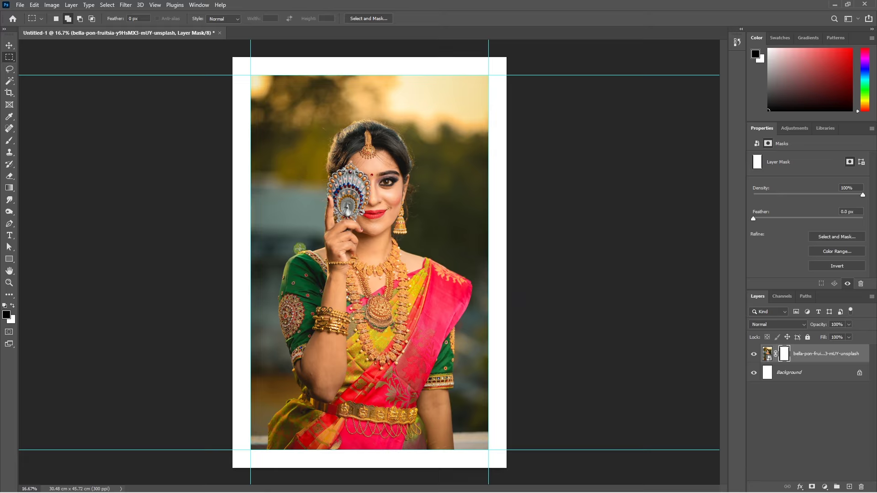
Step: Draw a rectangle about 17.88 × 31.39 cm over the upper part of the portrait and remove its fill
left_click(10, 259)
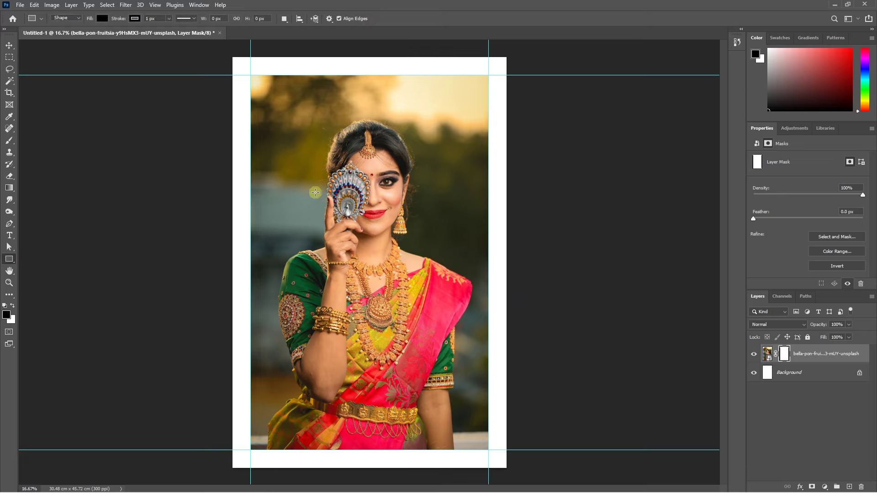
left_click_drag(280, 108, 441, 391)
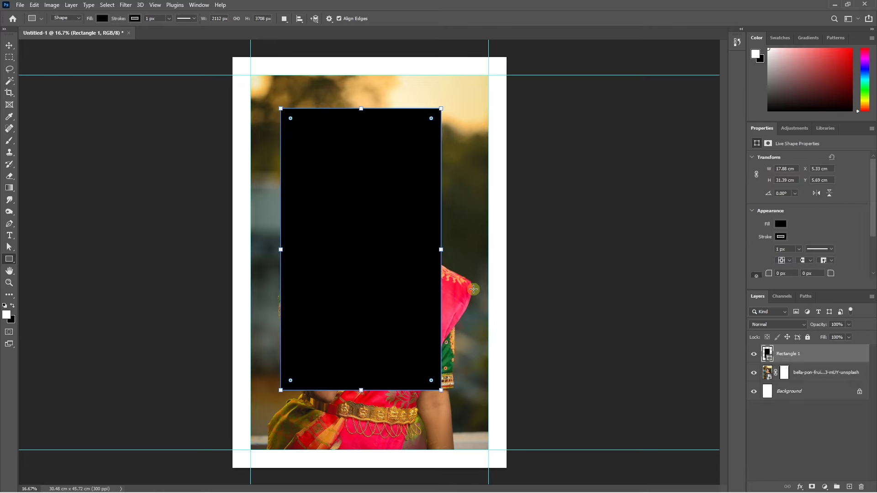
left_click(780, 224)
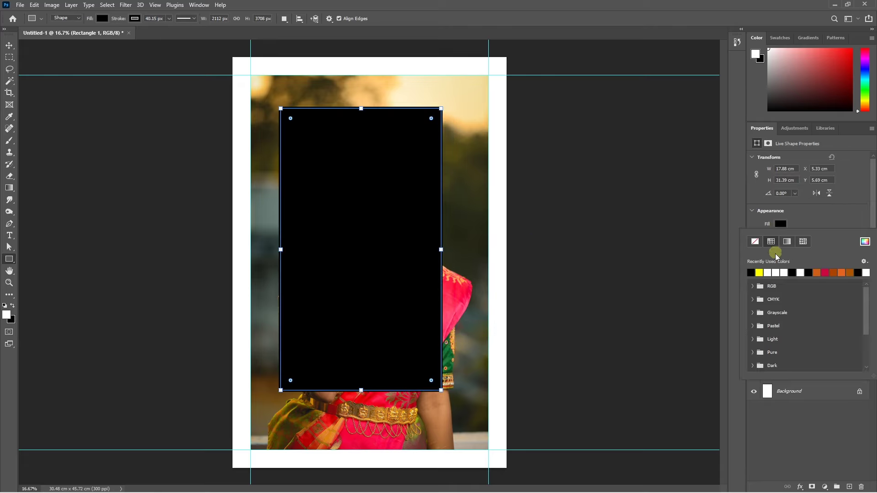
left_click(756, 242)
left_click(790, 220)
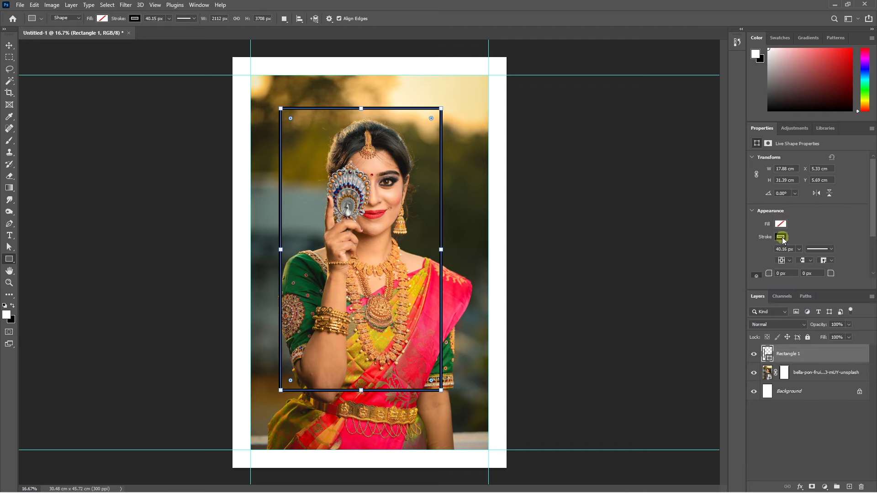
Step: Change the rectangle's stroke colour to white
left_click(782, 237)
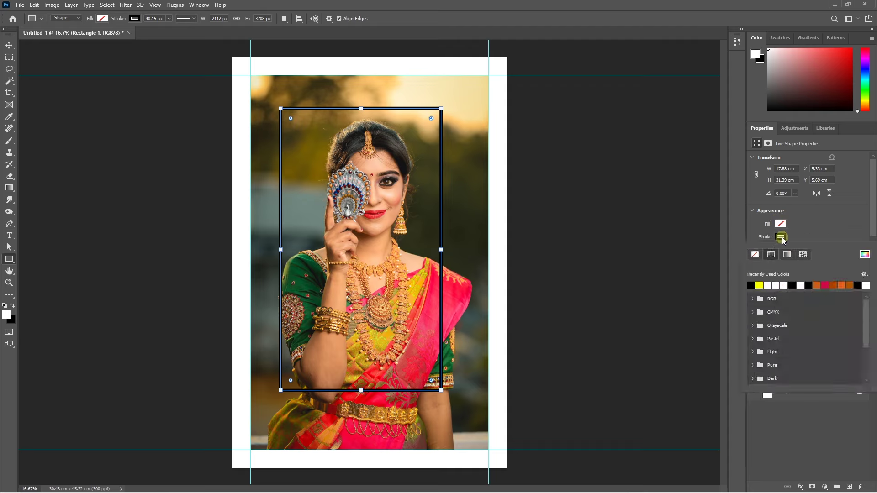
left_click(767, 286)
left_click(807, 220)
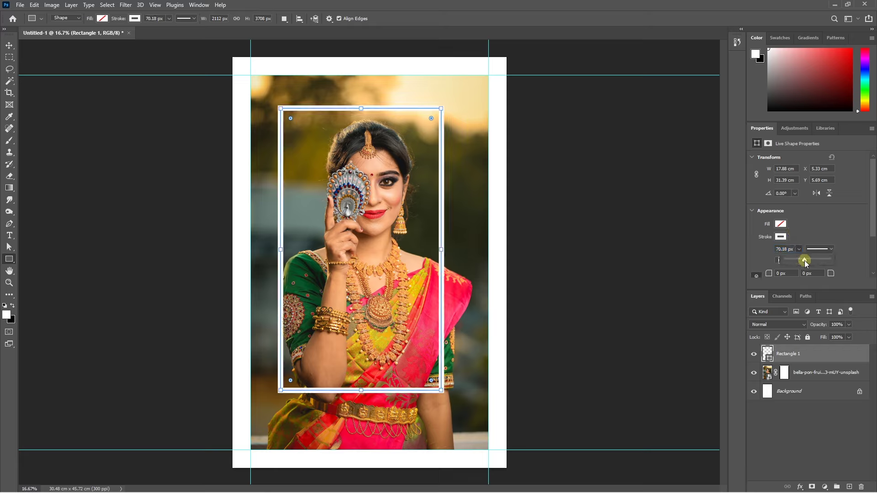
Step: Thin the rectangle's white stroke to 37.43 px and rotate the rectangle clockwise by 10.25°
left_click_drag(805, 261, 794, 260)
key("v")
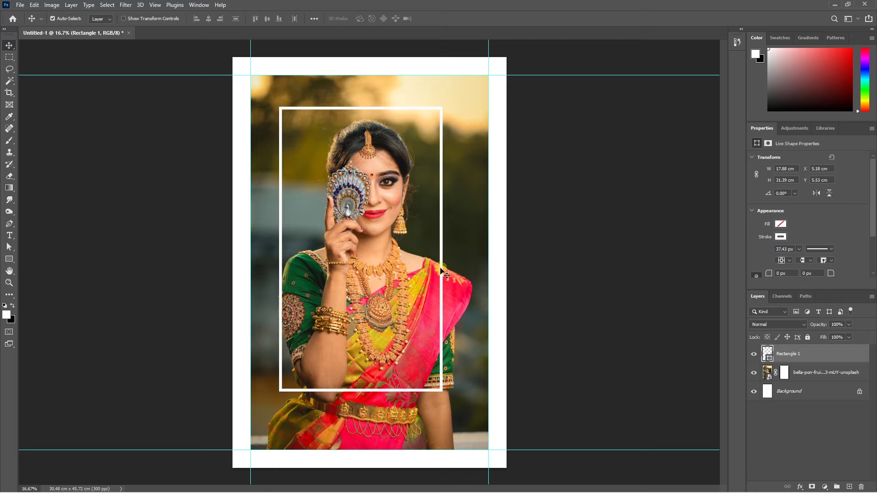
key("ctrl+t")
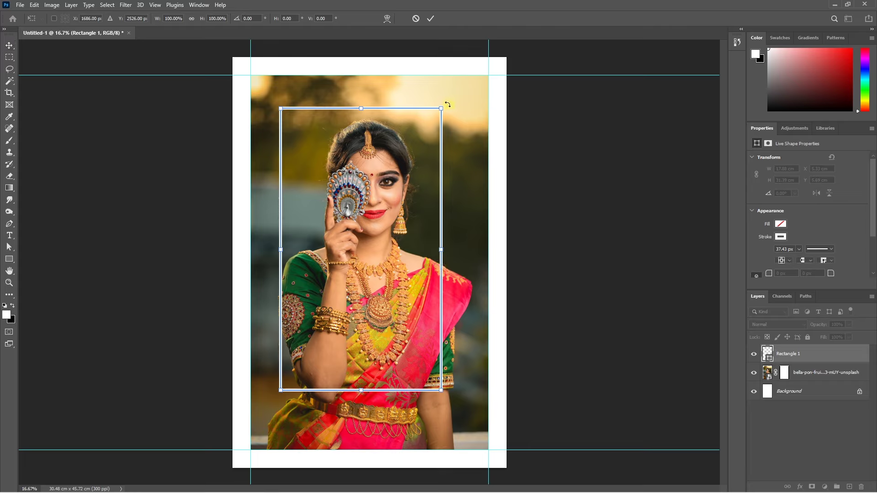
left_click_drag(448, 105, 470, 124)
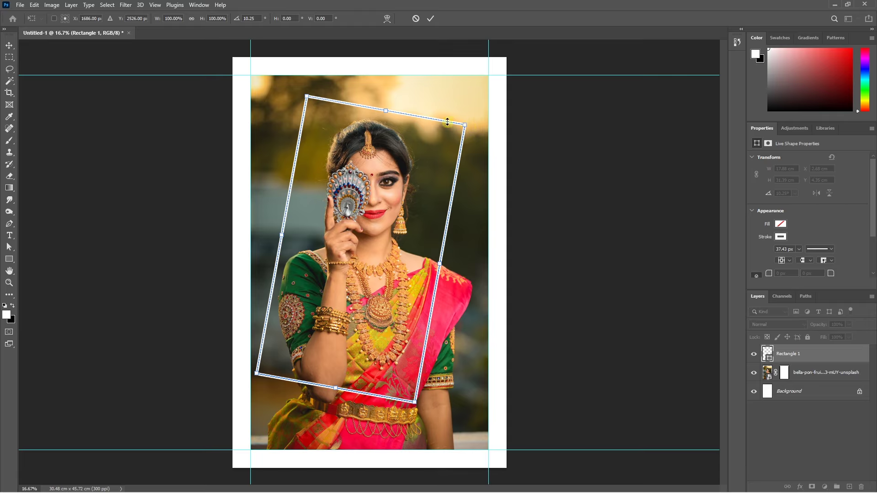
Step: Nudge the tilted rectangle slightly to the right and widen it to 108.83%
key("Right")
key("Right")
key("Right")
key("Right")
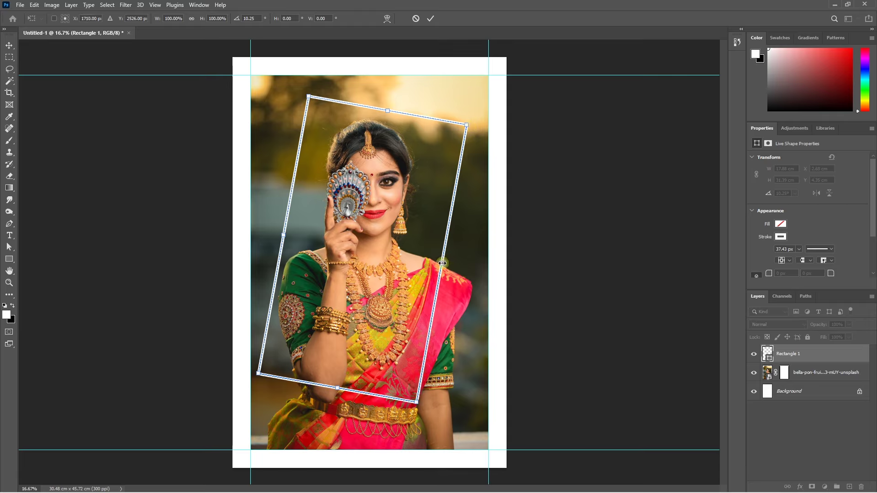
left_click_drag(442, 264, 459, 264)
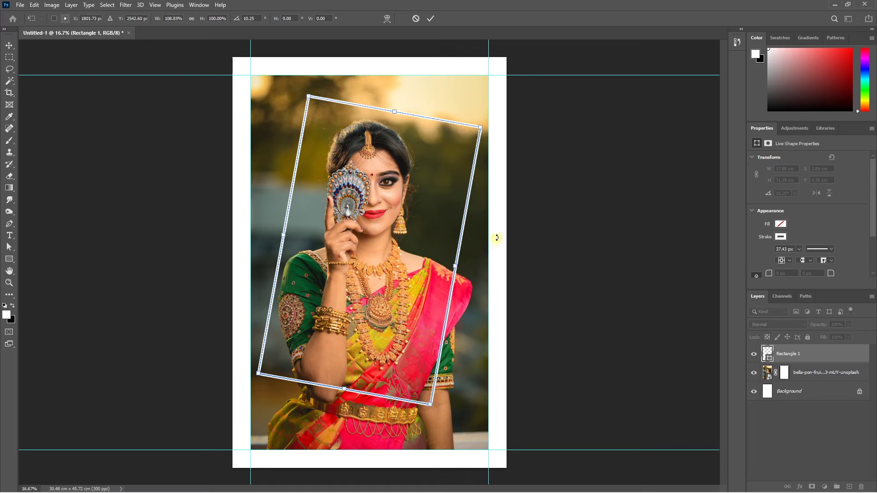
left_click(598, 281)
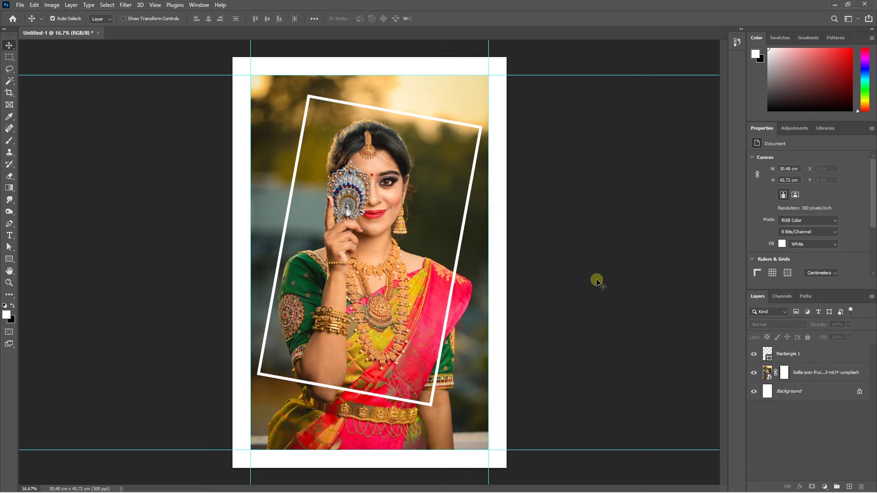
Step: Duplicate the masked portrait layer and rasterize the copy
left_click(818, 375)
key("ctrl+j")
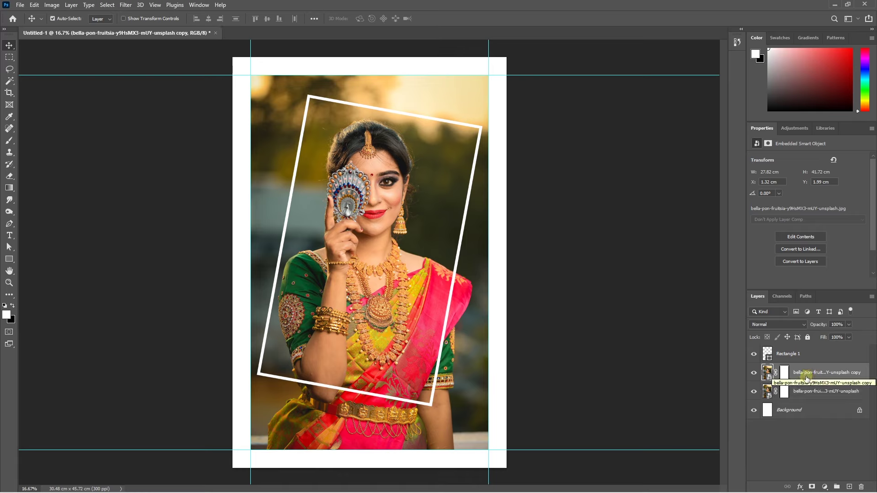
right_click(805, 374)
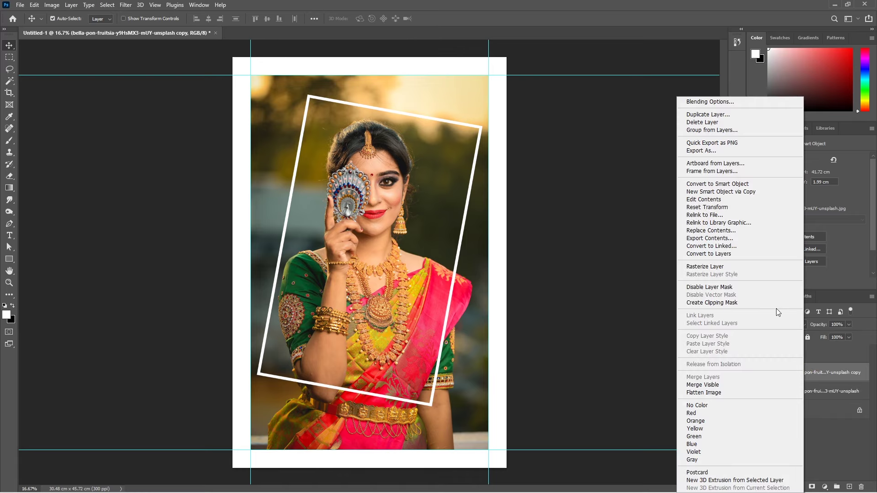
left_click(722, 264)
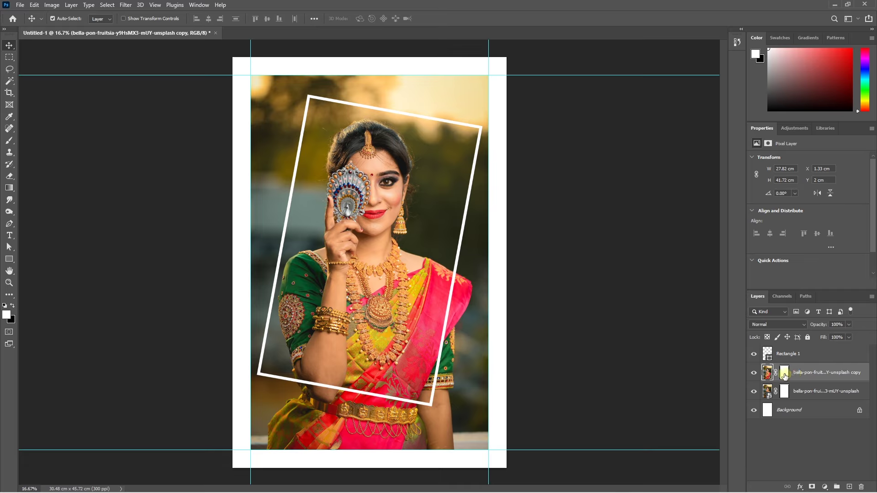
Step: Apply the portrait copy's existing layer mask permanently and add a new mask from the tilted rectangle's outline
left_click_drag(785, 376, 862, 487)
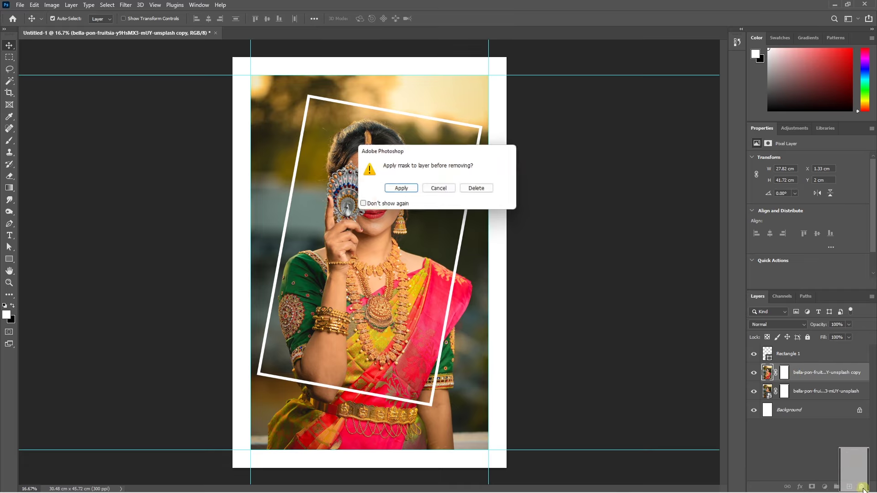
left_click(401, 189)
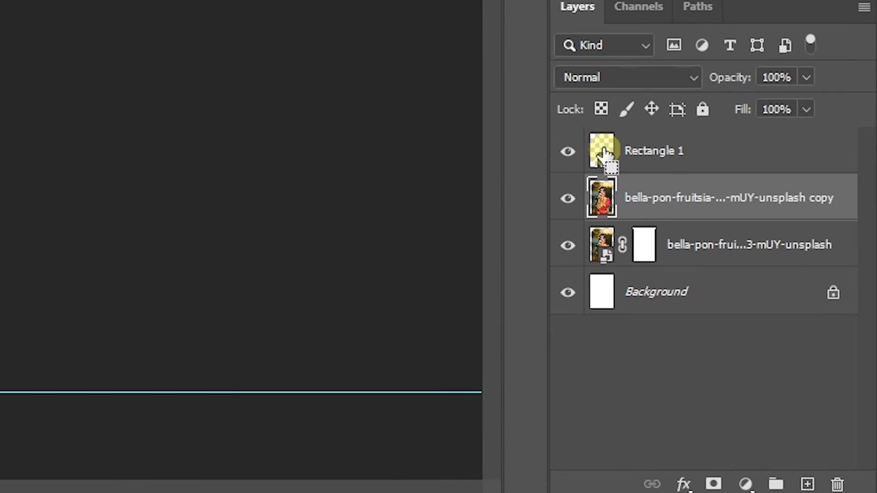
left_click(603, 152, "ctrl")
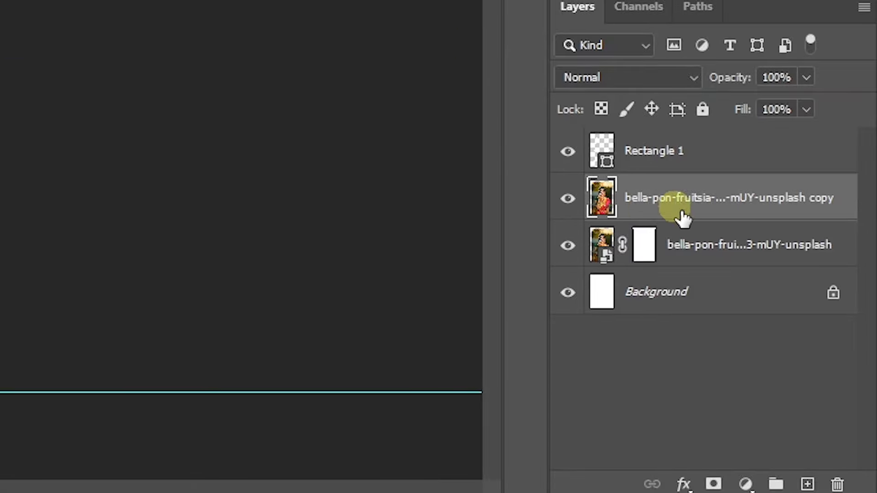
left_click(714, 484)
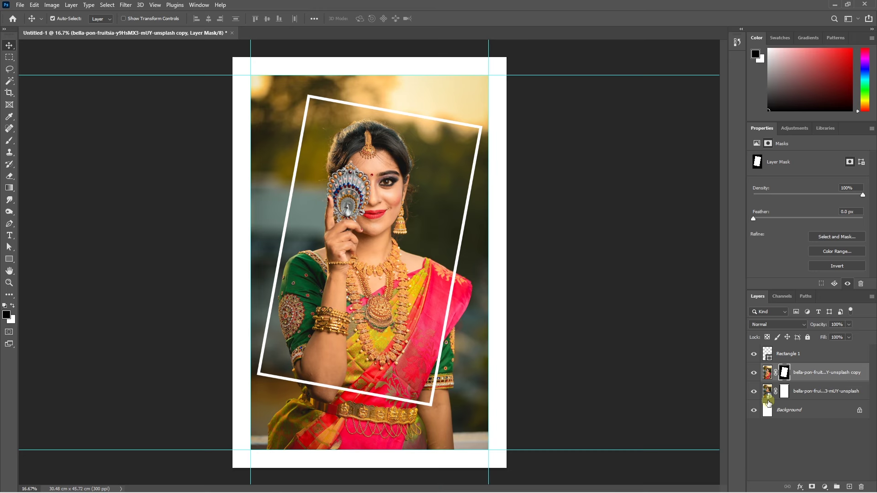
left_click(754, 392)
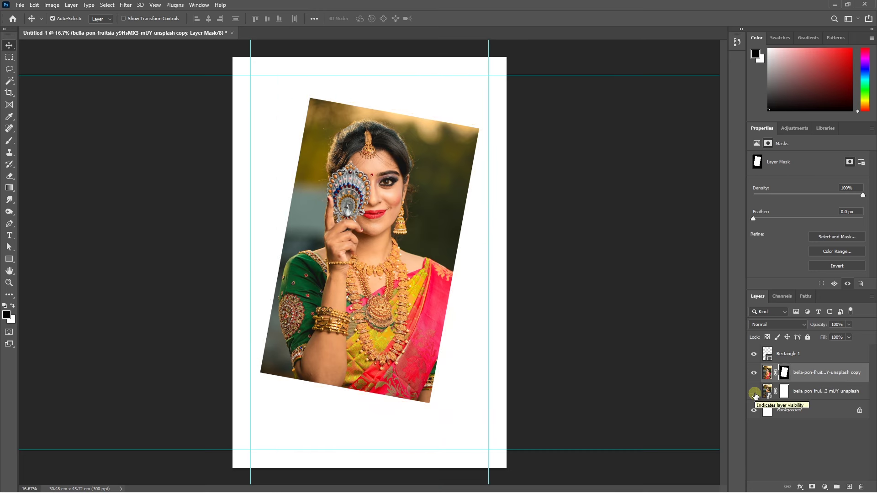
left_click(755, 392)
left_click(767, 373)
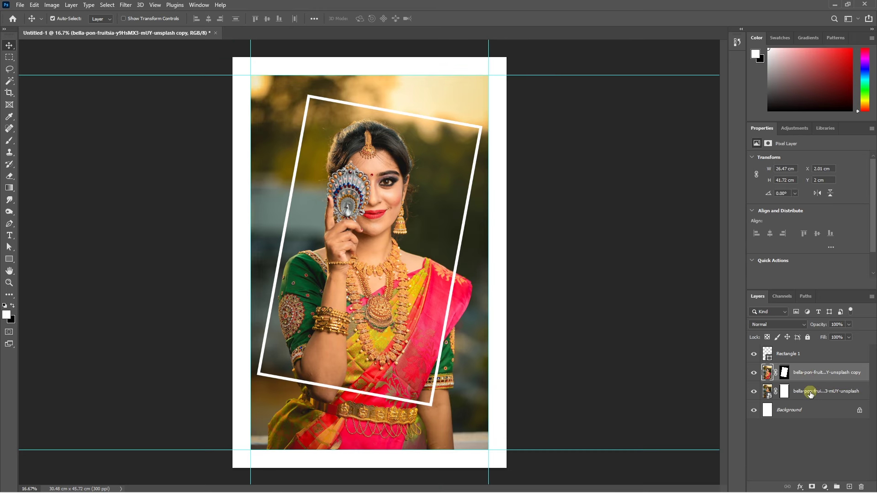
Step: Add a Black & White adjustment layer directly above the original portrait and set its Yellows to 94
left_click(809, 392)
left_click(825, 488)
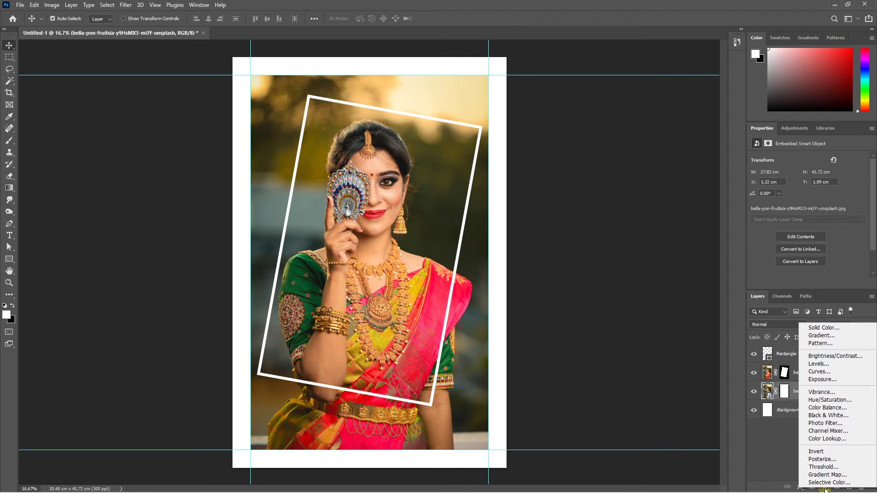
left_click(828, 415)
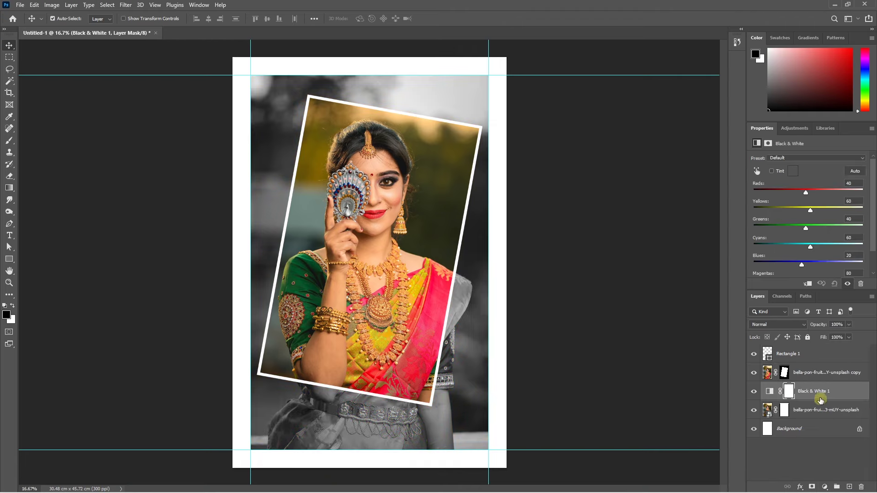
mouse_move(810, 210)
left_mouse_down()
mouse_move(826, 214)
mouse_move(818, 211)
left_mouse_up()
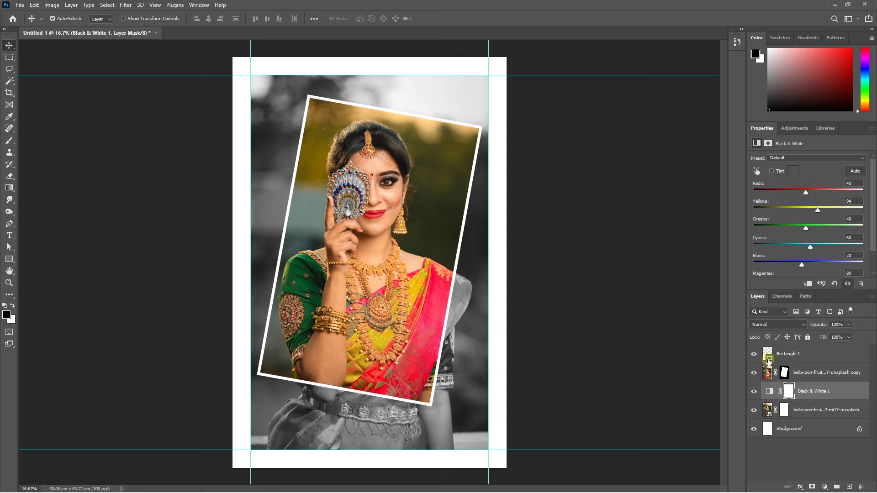
Step: Merge the white rectangle and the masked portrait copy into one layer
left_click(804, 356)
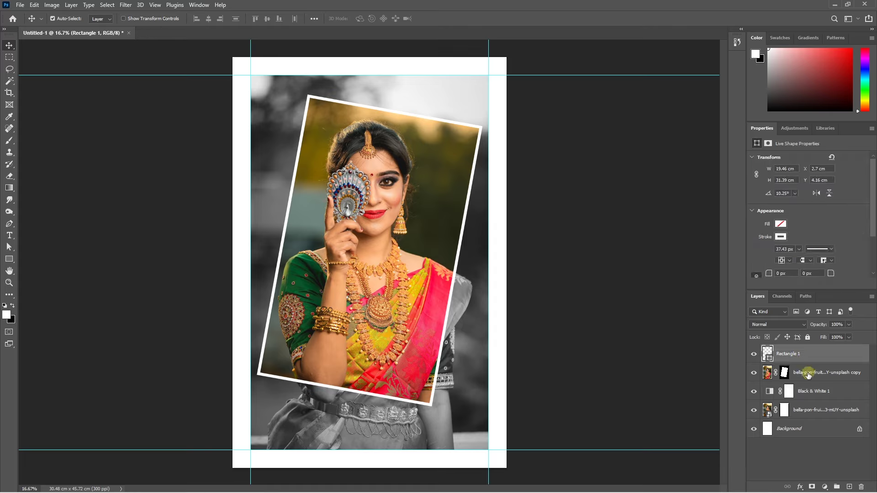
left_click(806, 376, "shift")
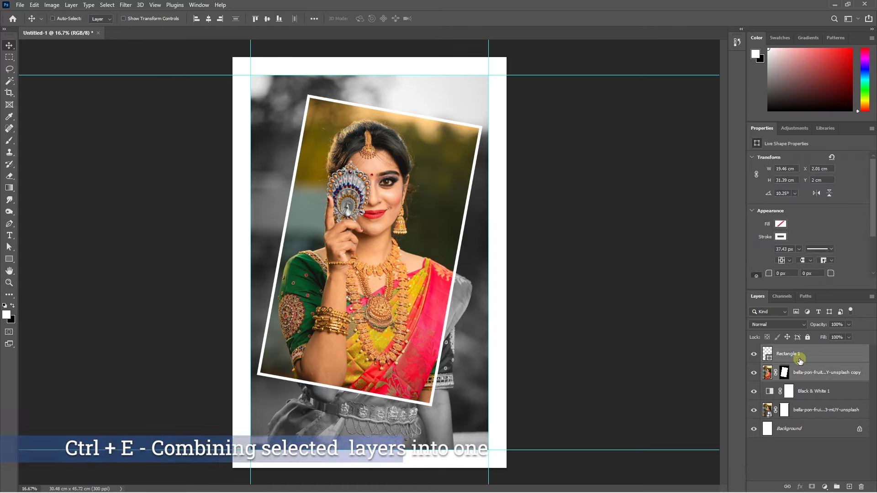
key("ctrl+e")
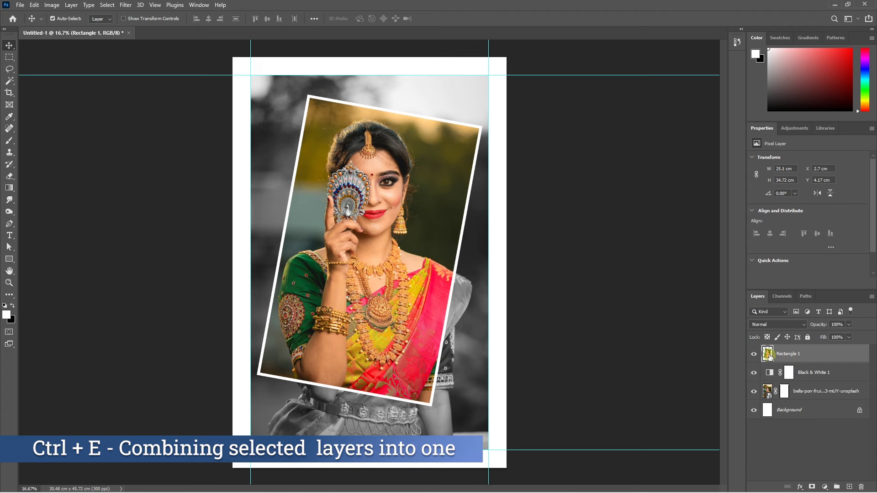
Step: Add a drop shadow to the merged frame layer with 85% opacity, 41 px distance, 34% spread and 84 px size
left_click(800, 487)
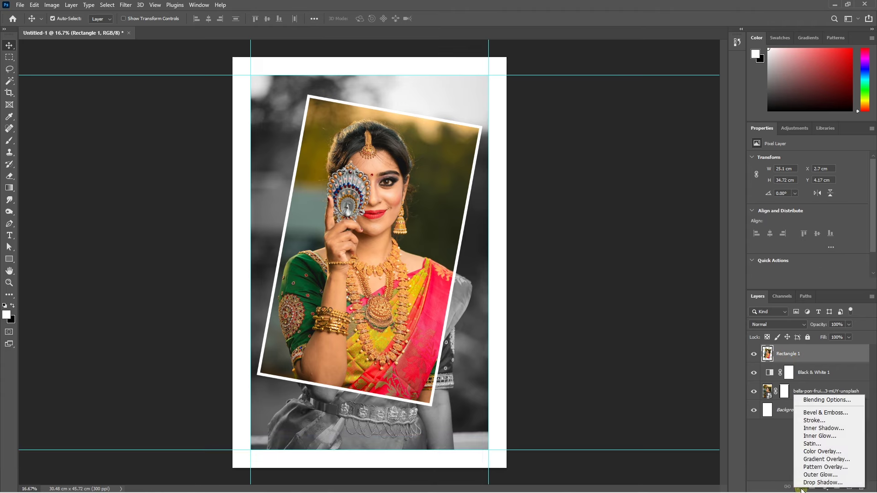
left_click(805, 483)
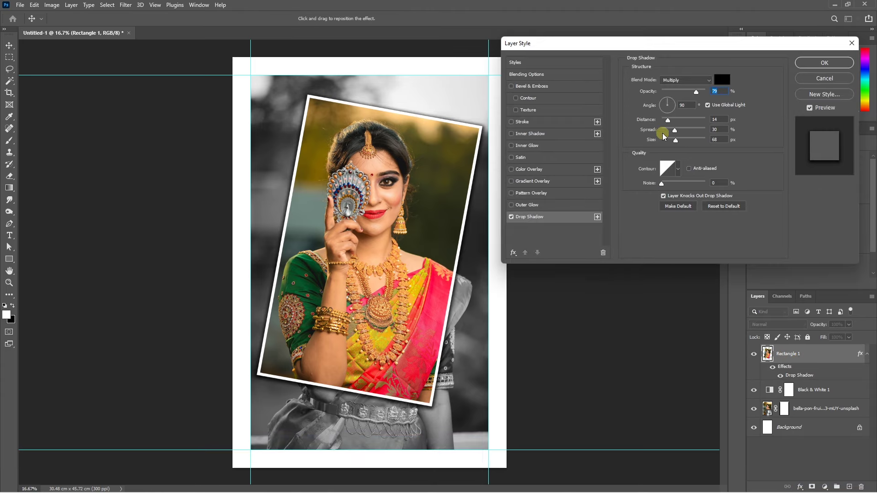
left_click_drag(663, 120, 677, 132)
left_click_drag(696, 91, 699, 91)
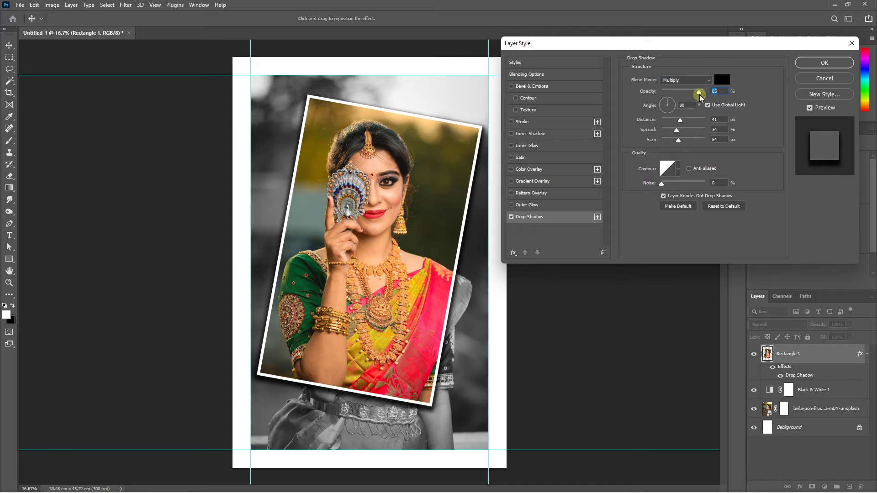
left_click(817, 64)
Step: Add the caption "Beauty is Good for the Soul..!" in Bulgatti above the tilted frame, coloured dark green and pinkish red
key("t")
left_click(424, 123)
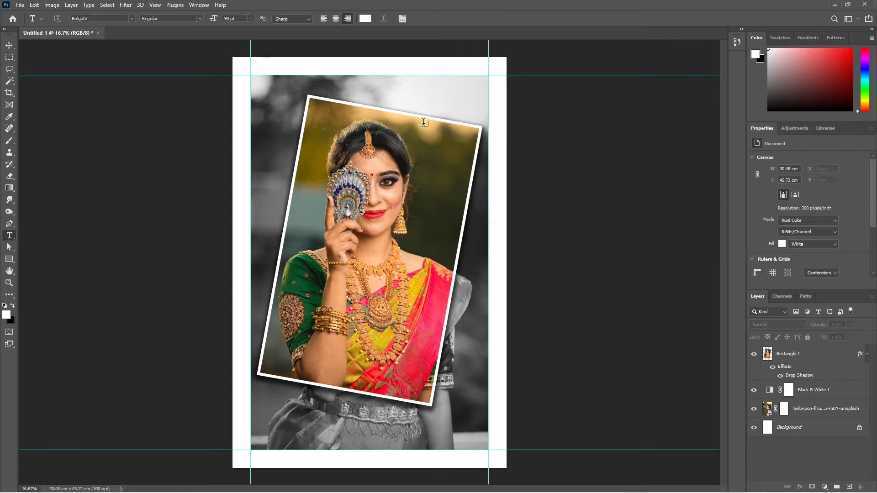
type("Good for the Soul")
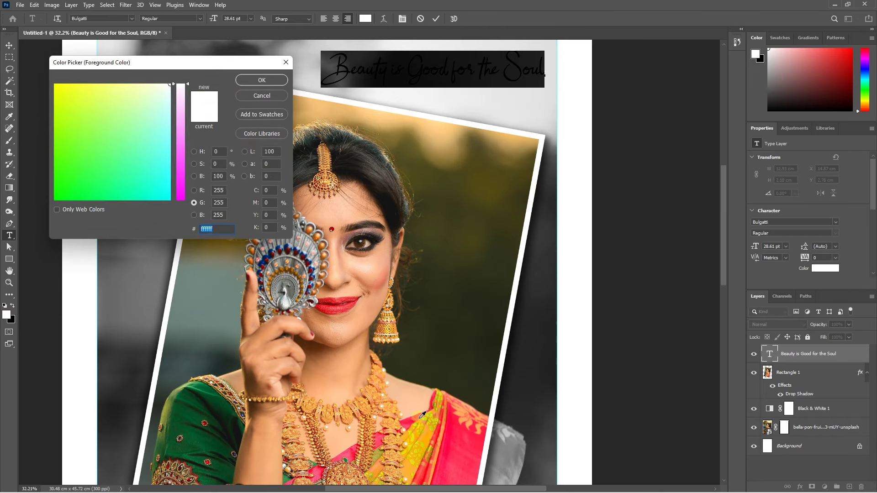
left_click(351, 208)
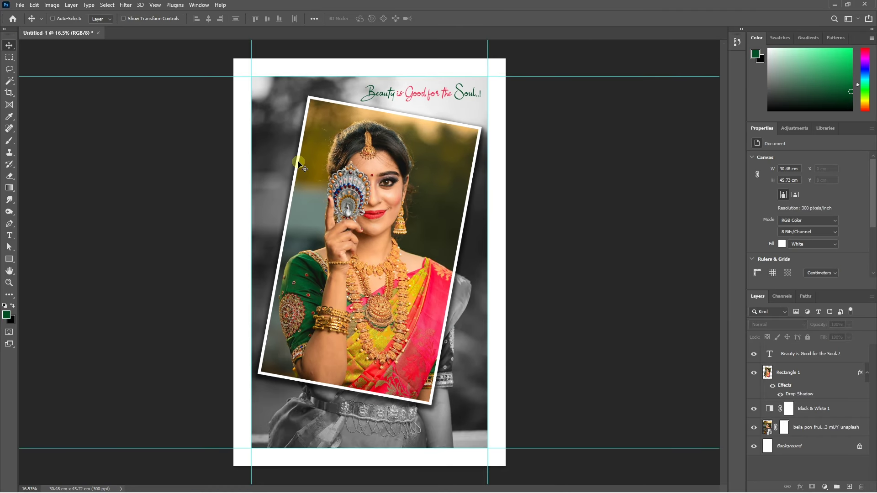